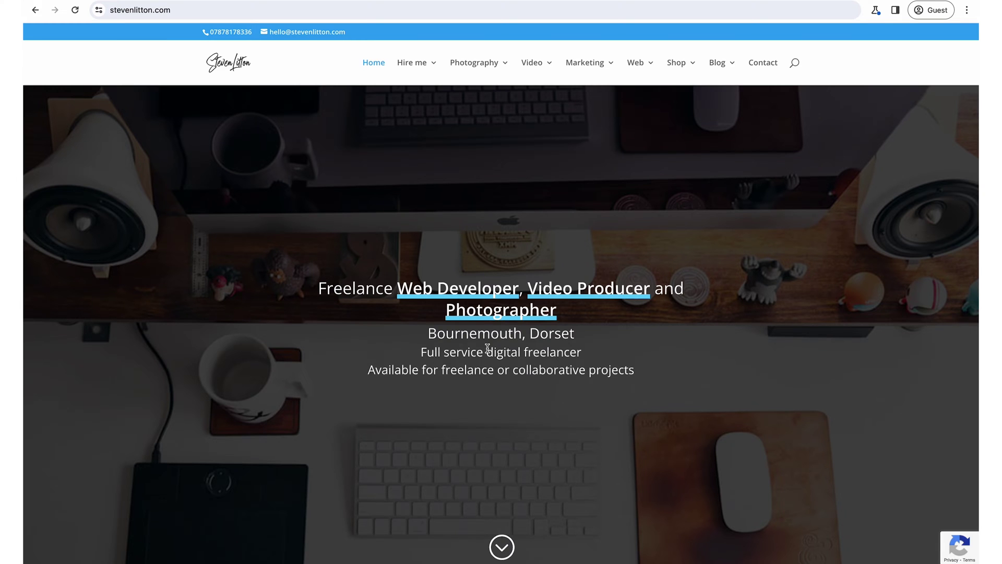
# Copy the link address of the WhatsApp icon in the site's footer
pyautogui.scroll(-20, 487, 348)
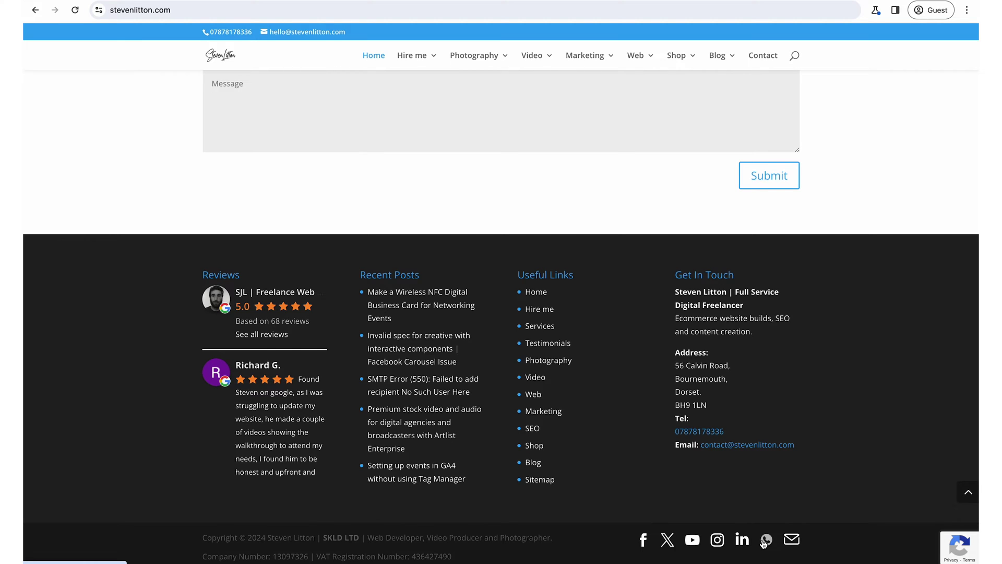
pyautogui.rightClick(733, 447)
pyautogui.click(783, 445)
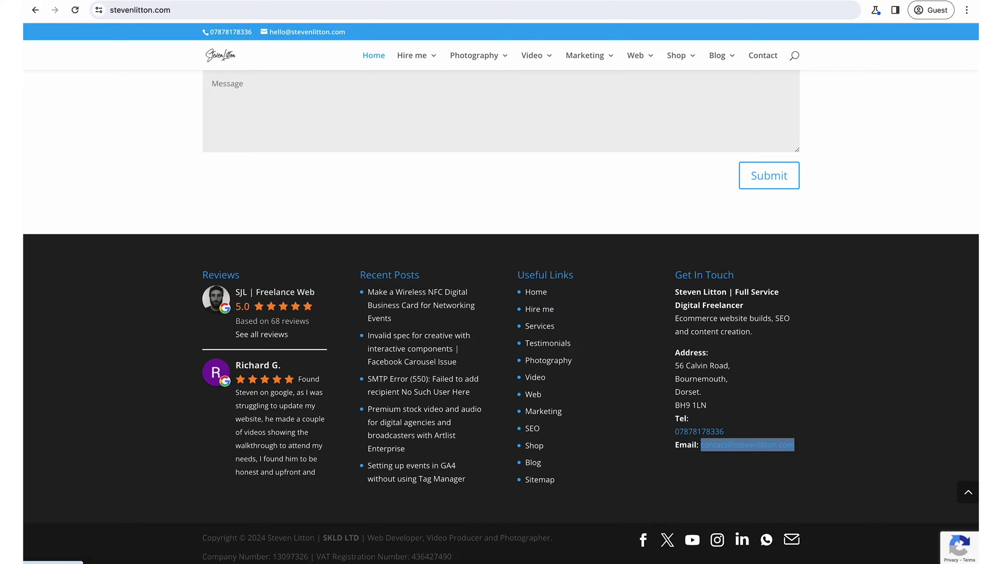
pyautogui.rightClick(766, 540)
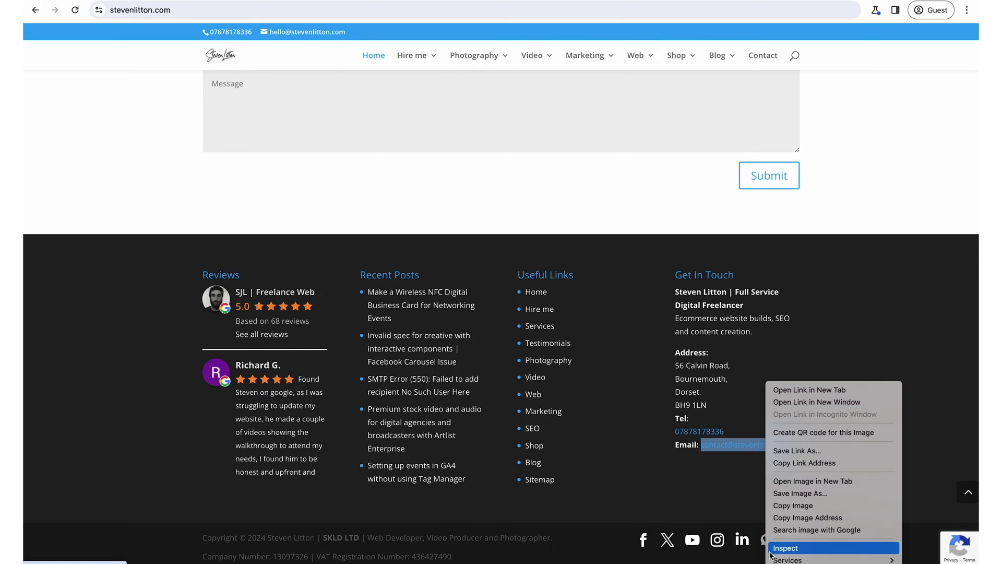
pyautogui.rightClick(767, 543)
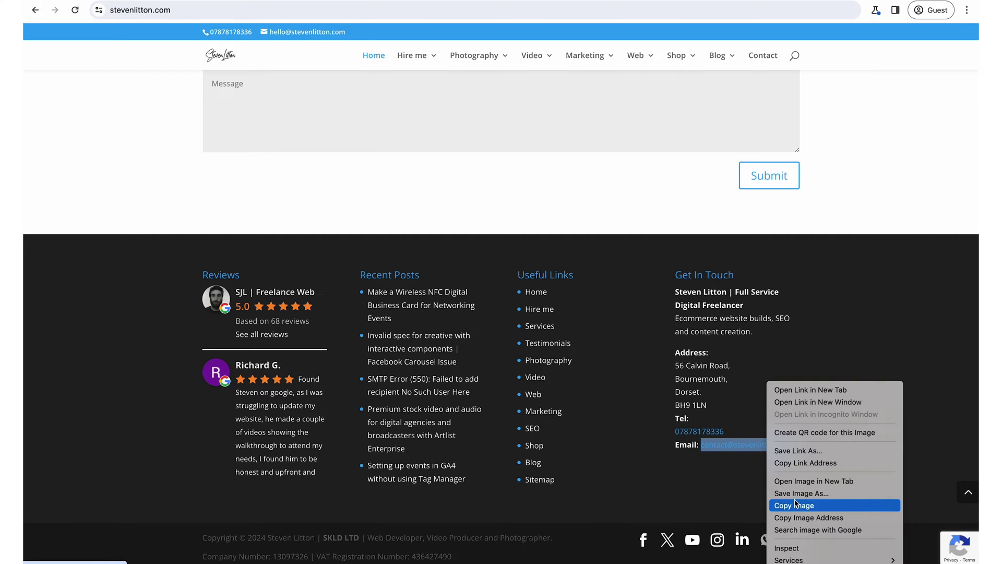
pyautogui.click(807, 463)
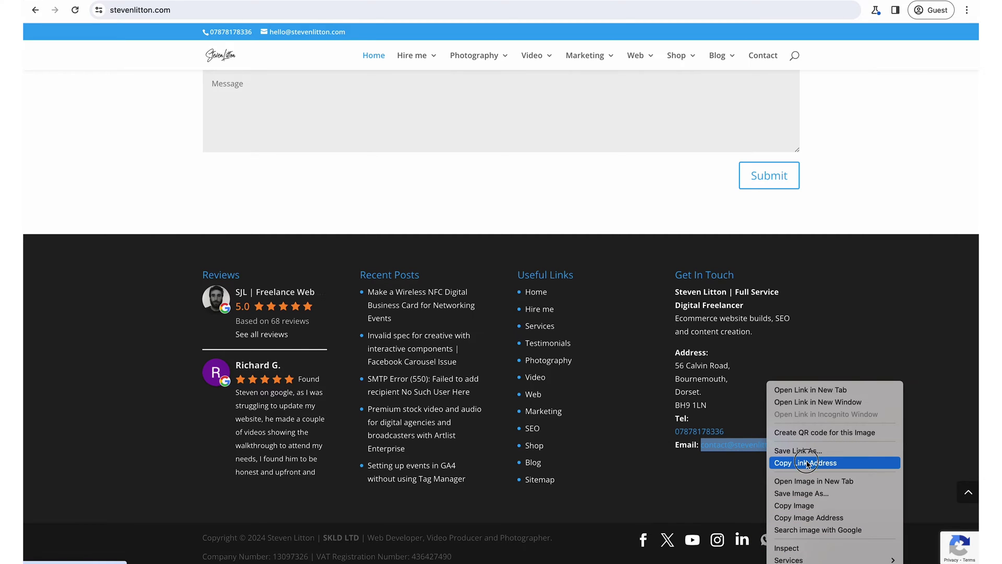
pyautogui.click(737, 505)
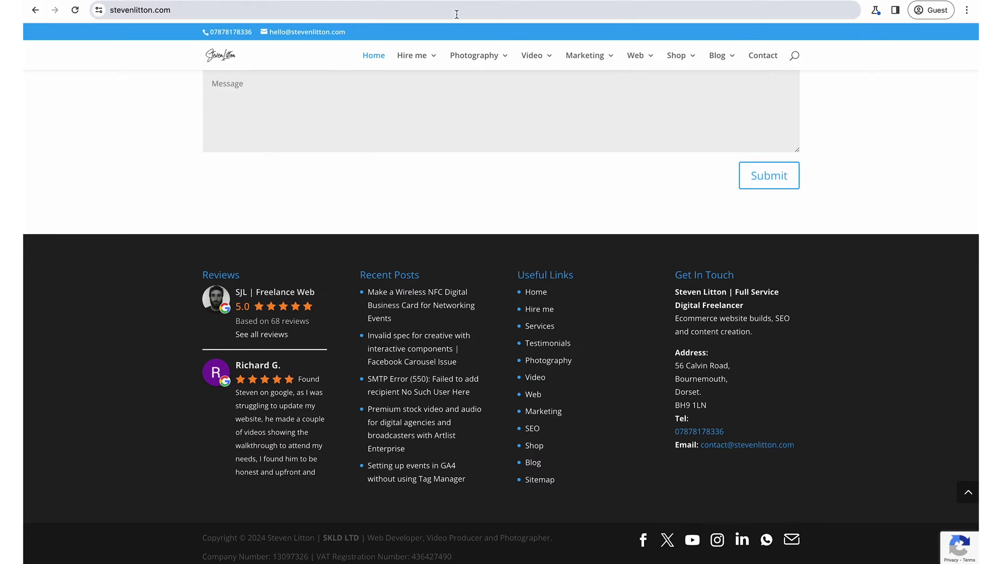
# Load the copied wa.me link in a new tab, dismiss the app prompt, then return to Analytics
pyautogui.hotkey('ctrl', 't')
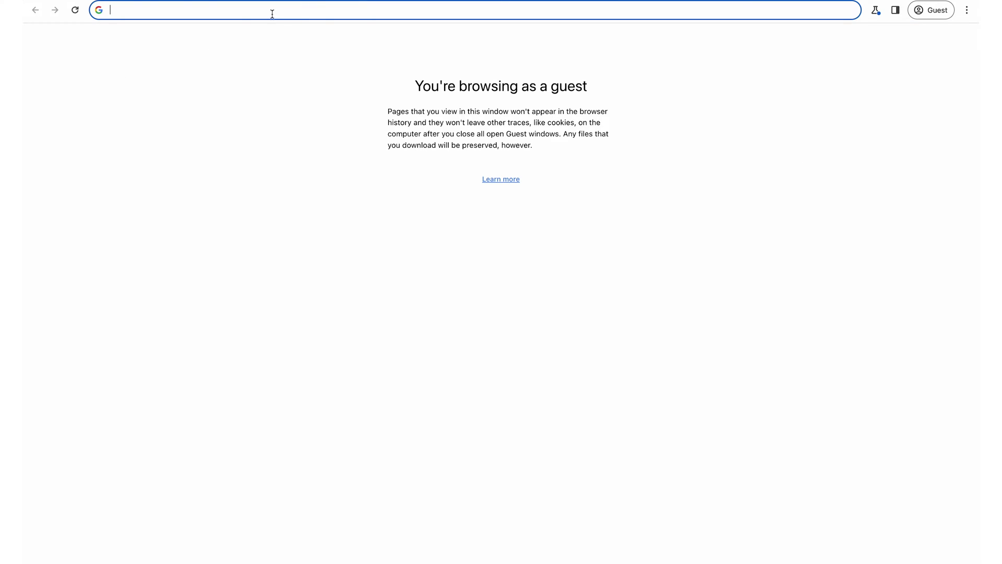
pyautogui.rightClick(130, 8)
pyautogui.click(150, 68)
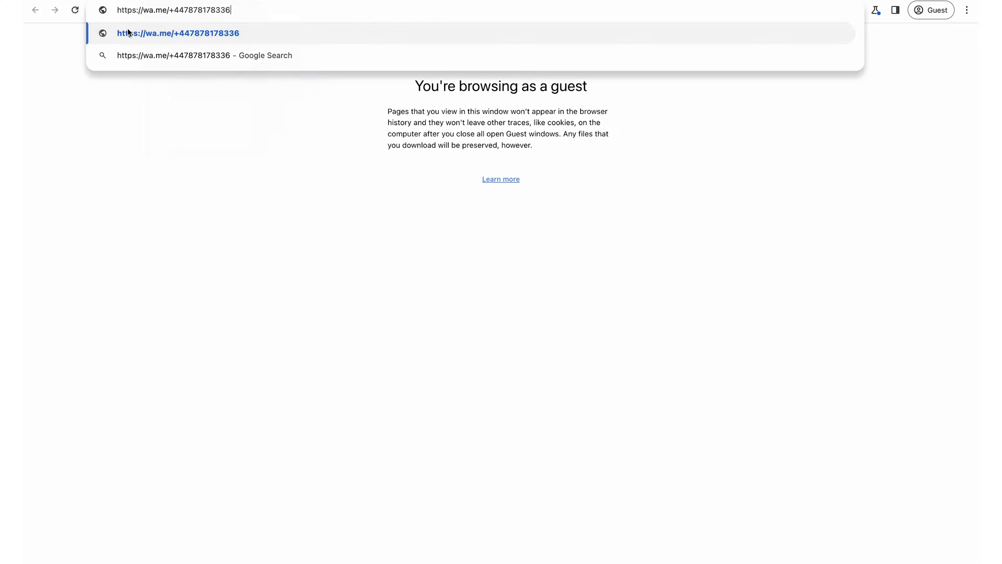
pyautogui.moveTo(225, 12); pyautogui.dragTo(105, 11)
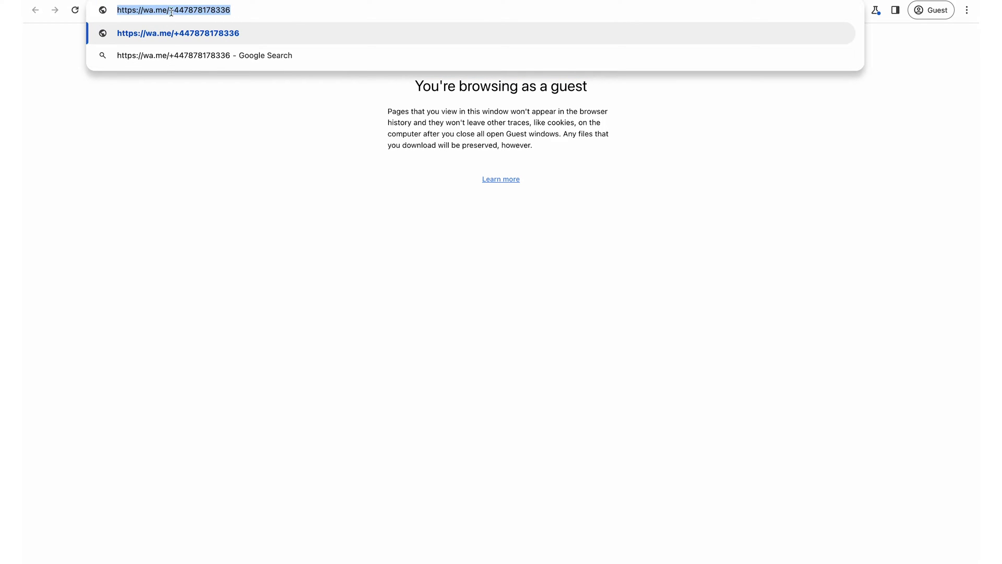
pyautogui.press('Return')
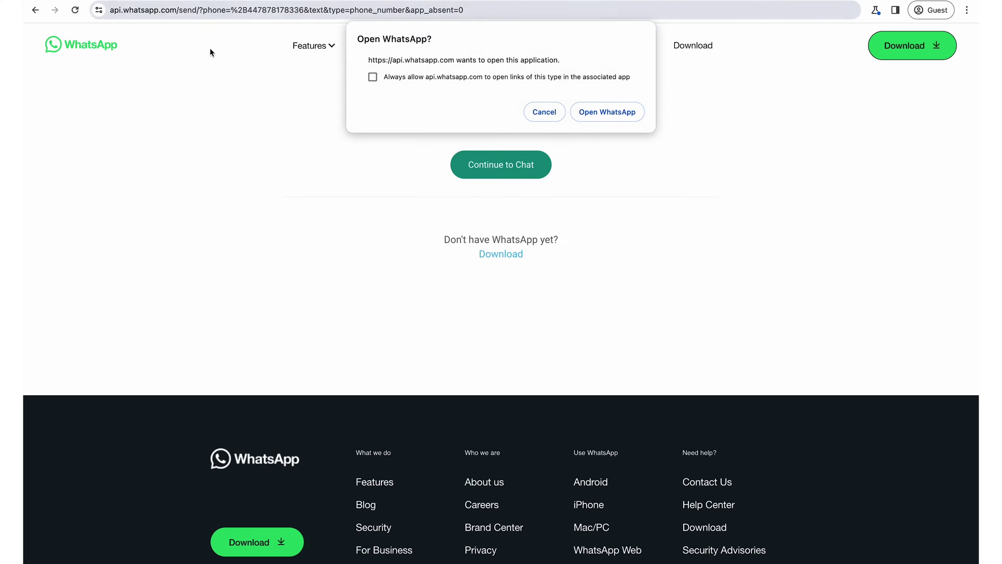
pyautogui.click(532, 117)
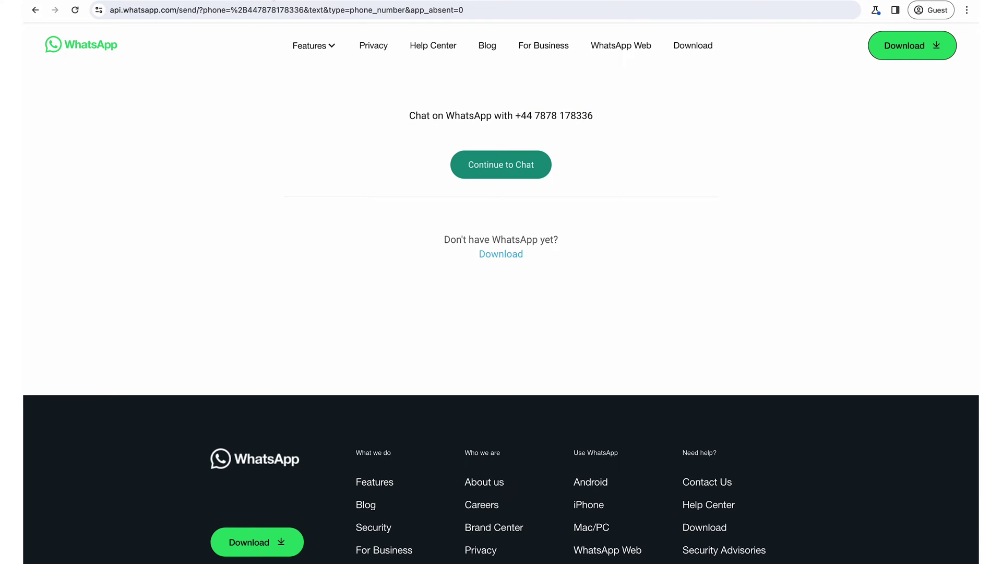
pyautogui.click(289, 1)
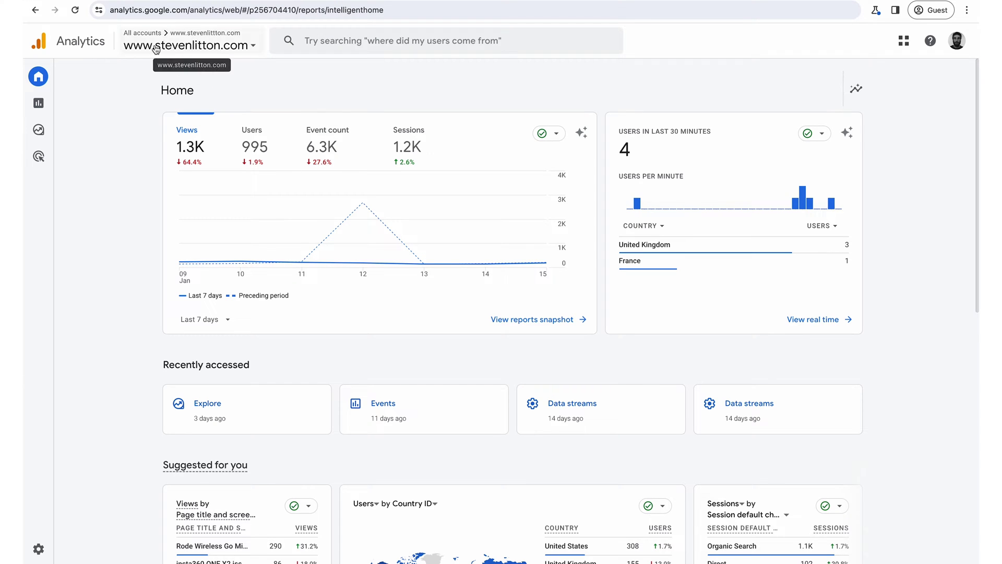
# Go to the property's Admin settings and open the Data streams list
pyautogui.moveTo(46, 557)
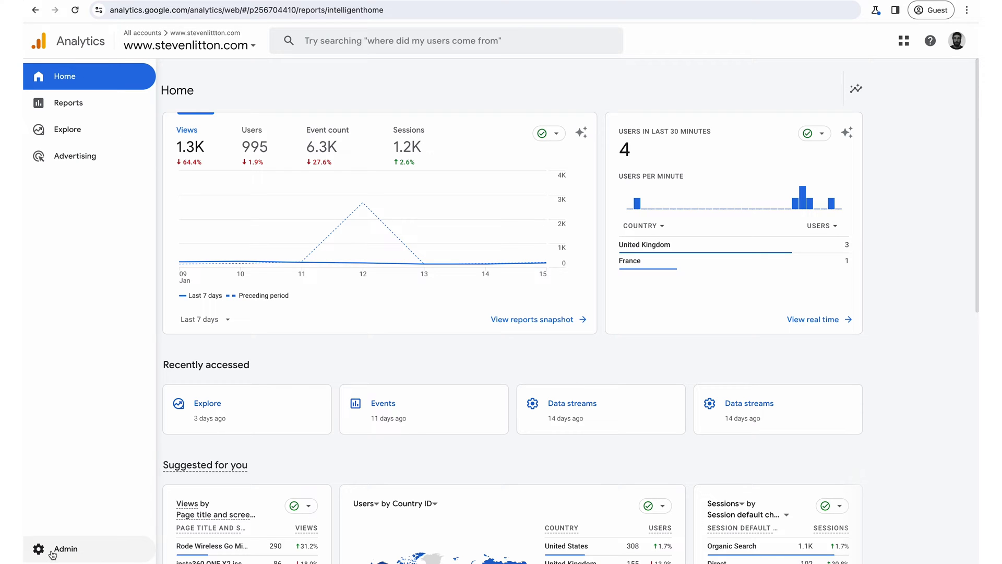
pyautogui.click(59, 553)
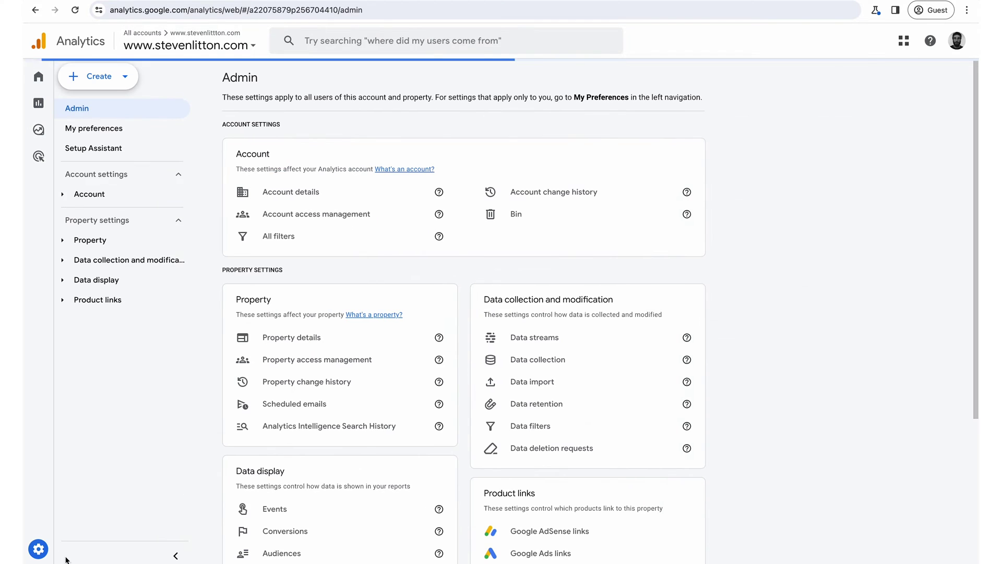
pyautogui.scroll(-3, 316, 450)
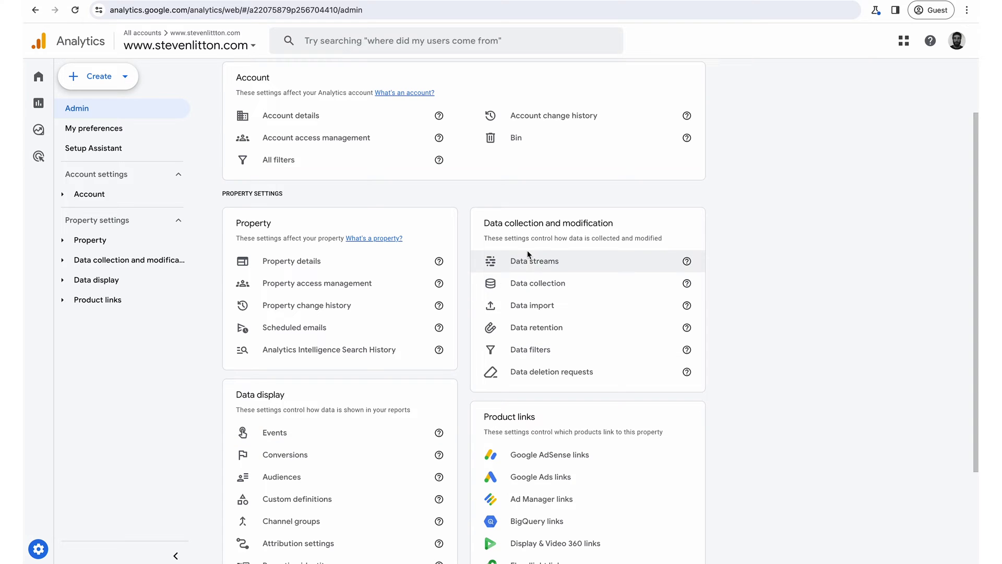
pyautogui.click(522, 265)
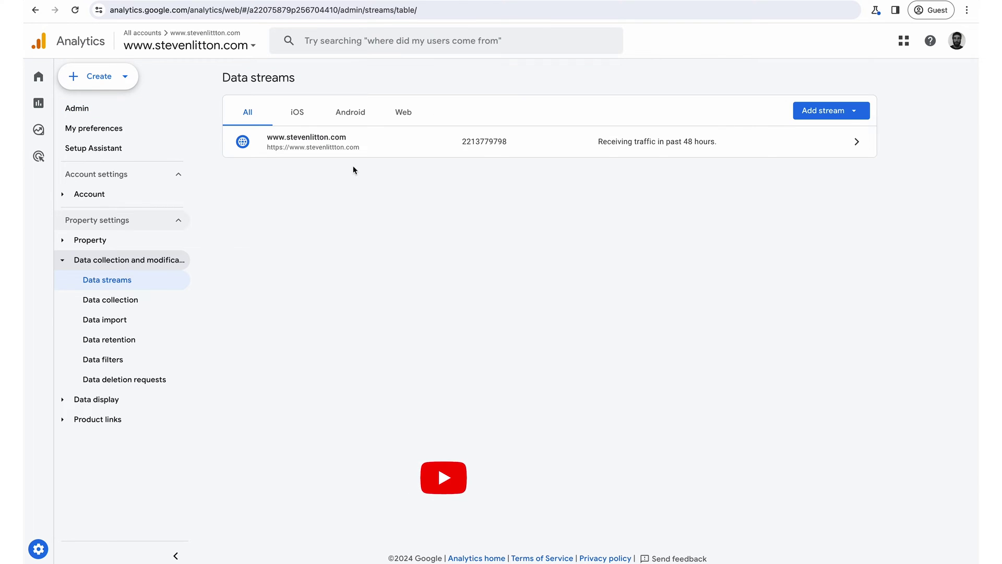
pyautogui.click(387, 153)
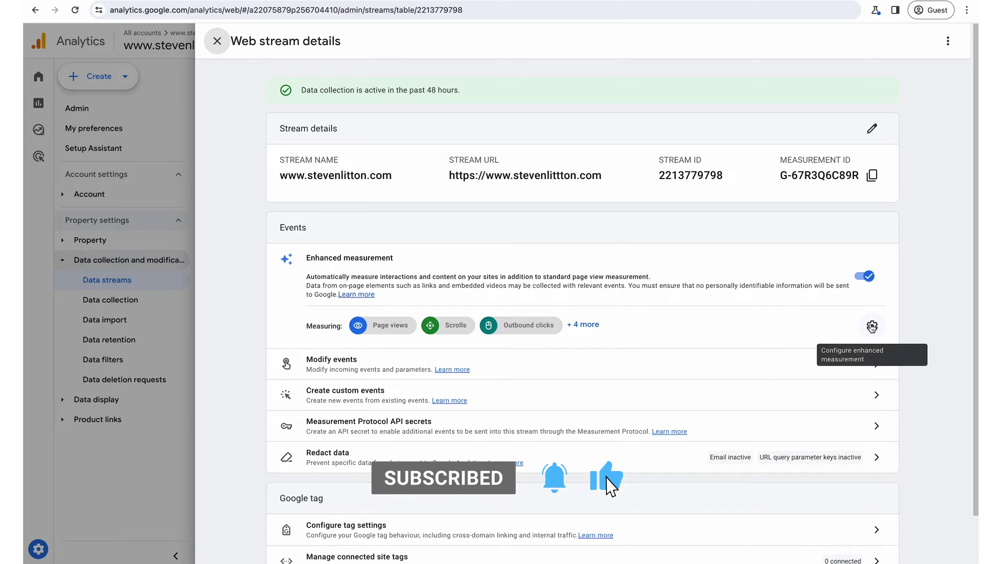
pyautogui.click(873, 327)
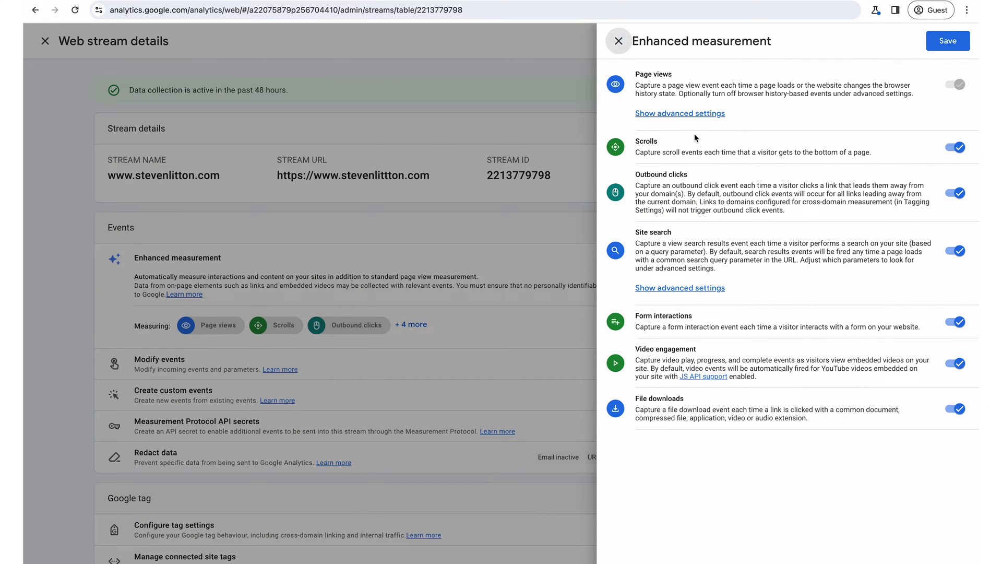
pyautogui.click(618, 40)
pyautogui.click(207, 42)
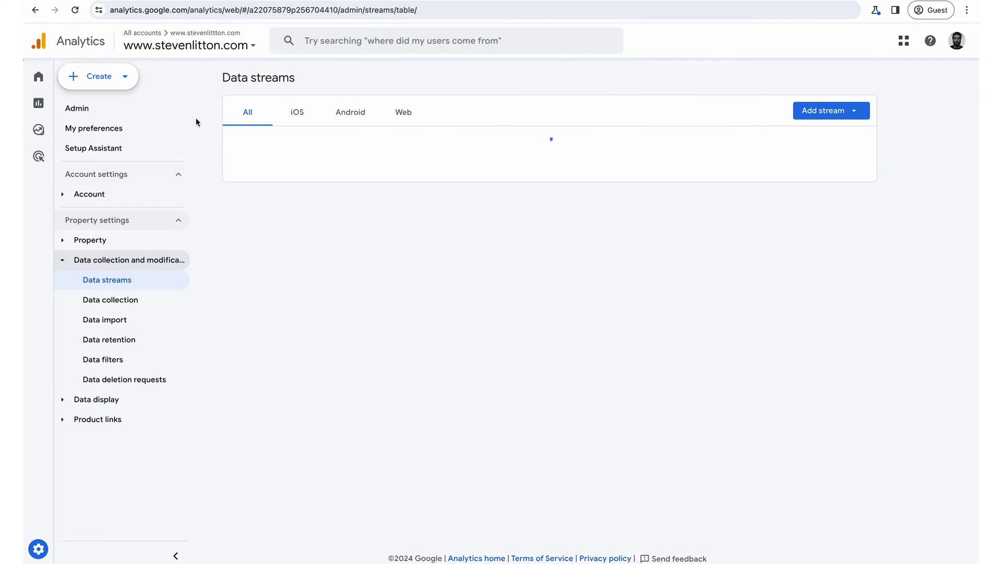
pyautogui.click(45, 554)
# Open Events under Data display and bring up the Create events panel of customised events
pyautogui.scroll(-1, 352, 437)
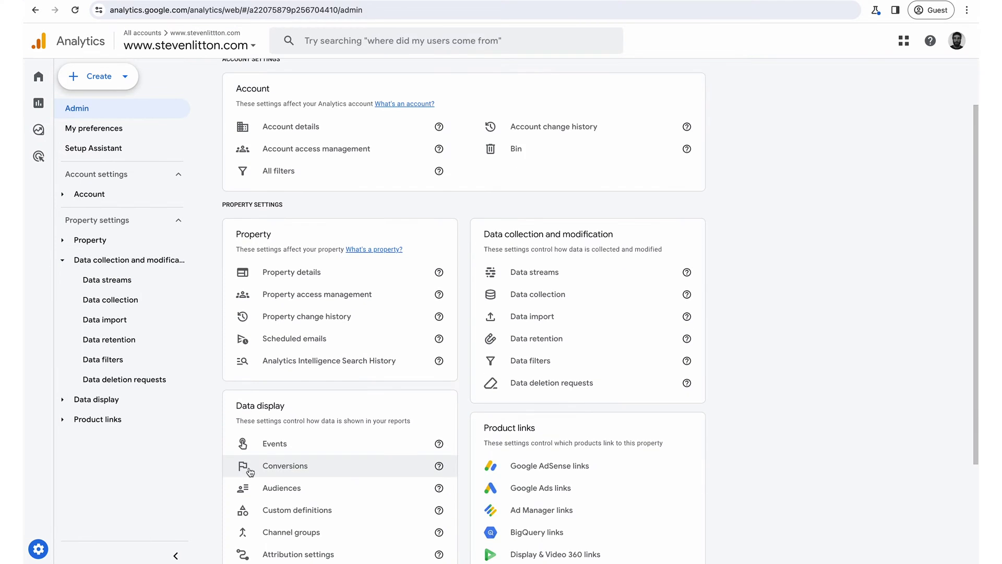
pyautogui.click(269, 449)
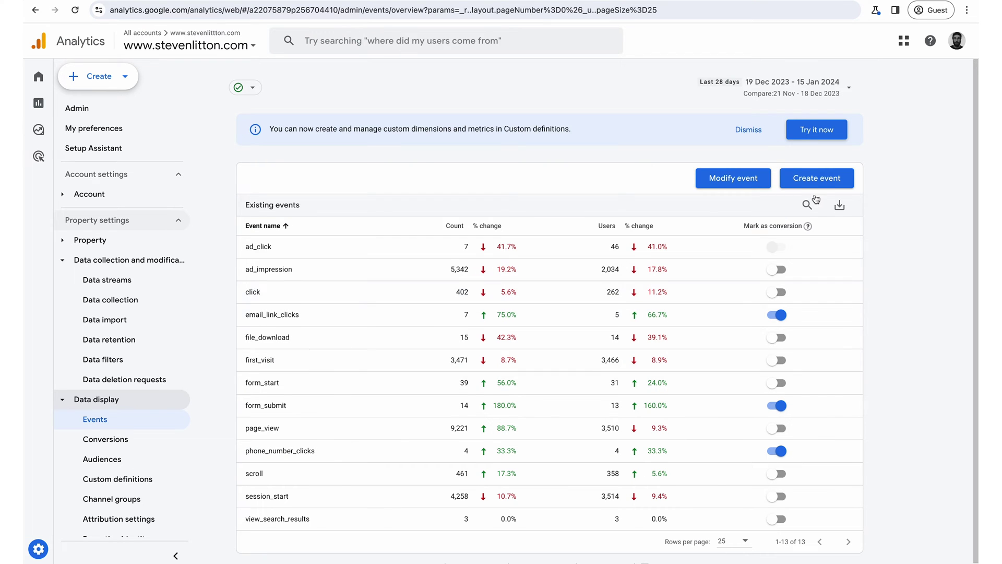
pyautogui.click(813, 179)
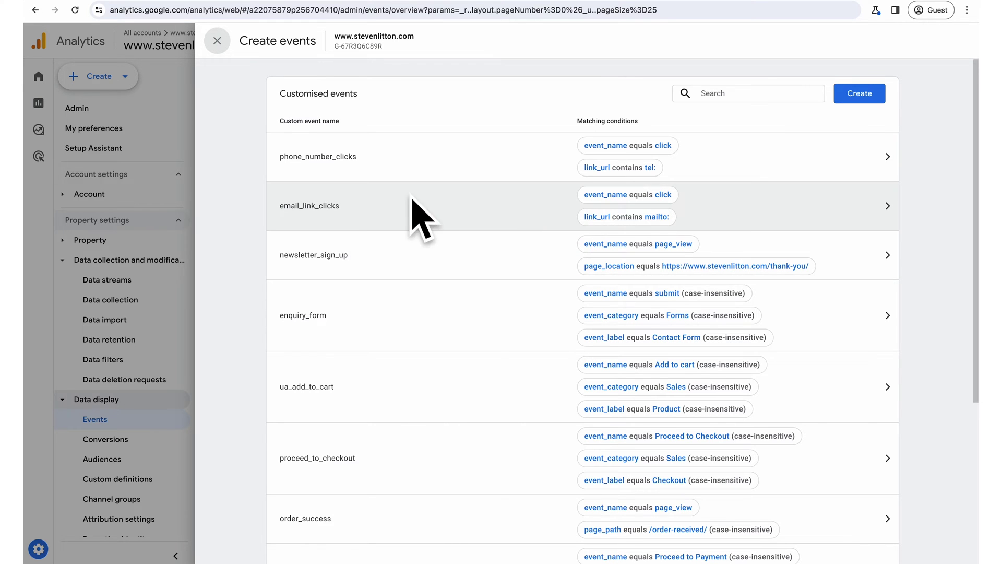
# Start a new custom event and name it whatsapp_chat_click, correcting the typo
pyautogui.click(862, 101)
pyautogui.click(371, 166)
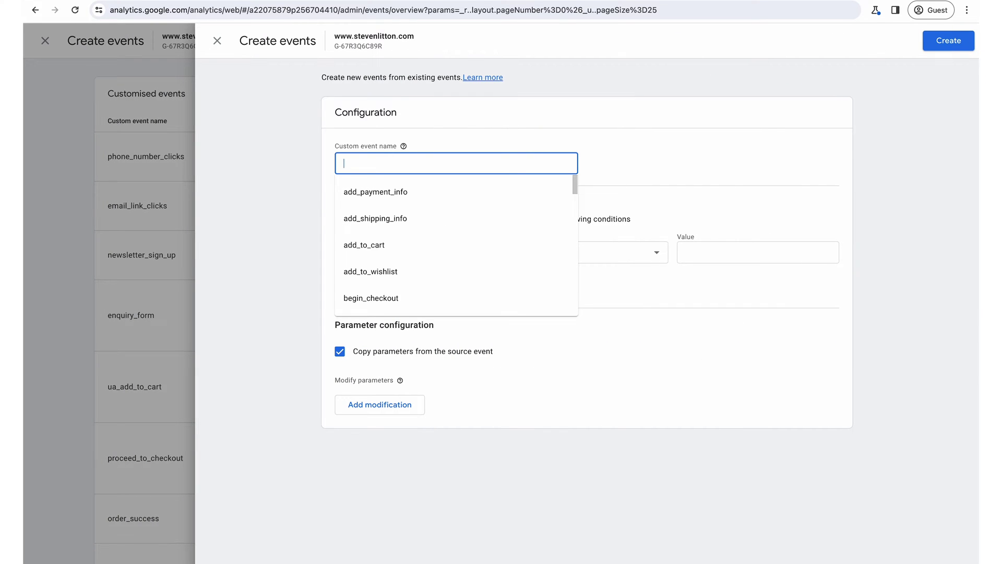
pyautogui.write('whats')
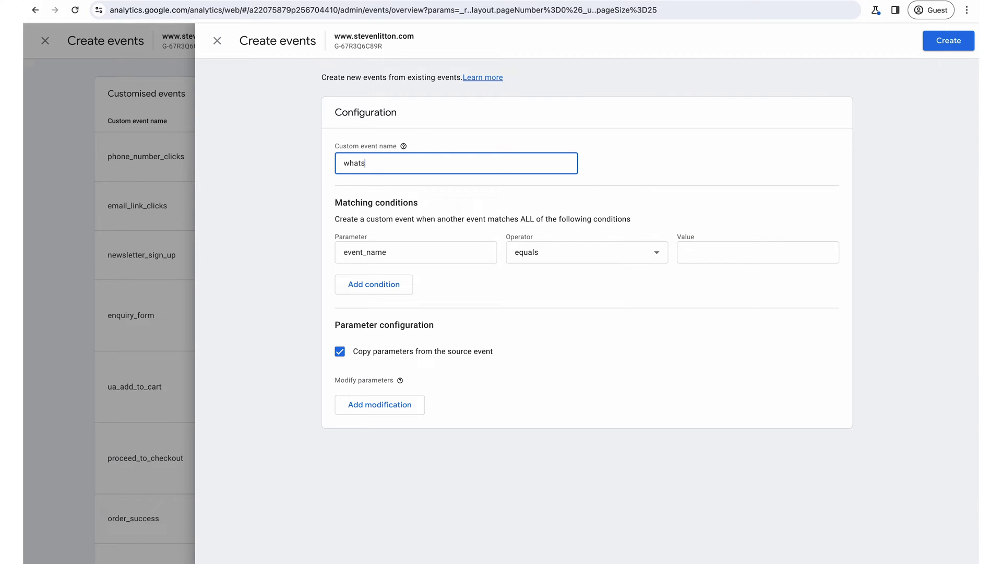
pyautogui.write('app')
pyautogui.write('_ch')
pyautogui.write('at_cluc')
pyautogui.write('ick')
pyautogui.click(385, 163)
pyautogui.doubleClick(428, 163)
pyautogui.click(354, 164)
pyautogui.click(386, 164)
pyautogui.click(390, 163)
pyautogui.click(413, 164)
pyautogui.moveTo(438, 160); pyautogui.dragTo(275, 148)
pyautogui.click(410, 163)
pyautogui.click(386, 214)
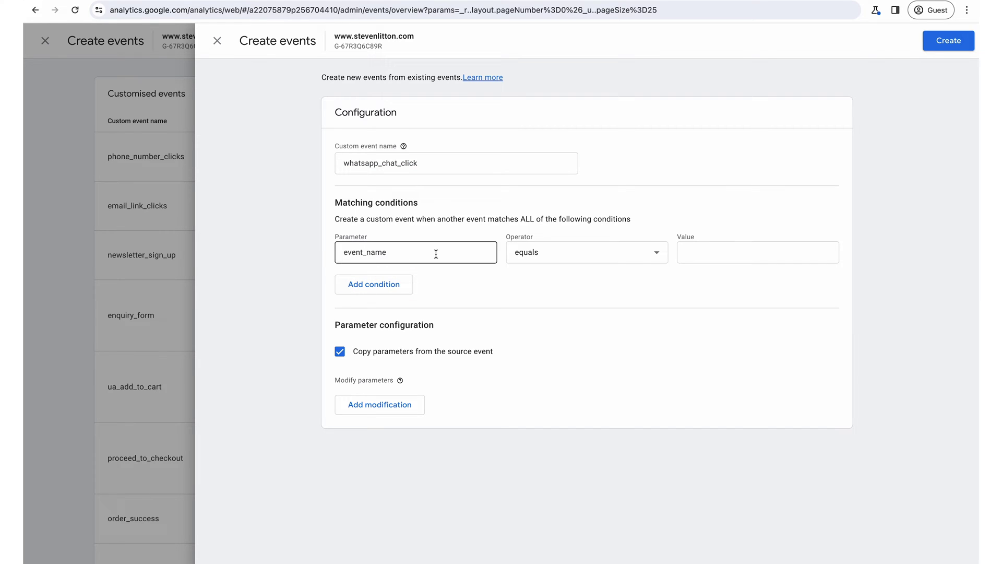
# Set the first condition to event_name equals click and add a second condition on link_url
pyautogui.click(726, 254)
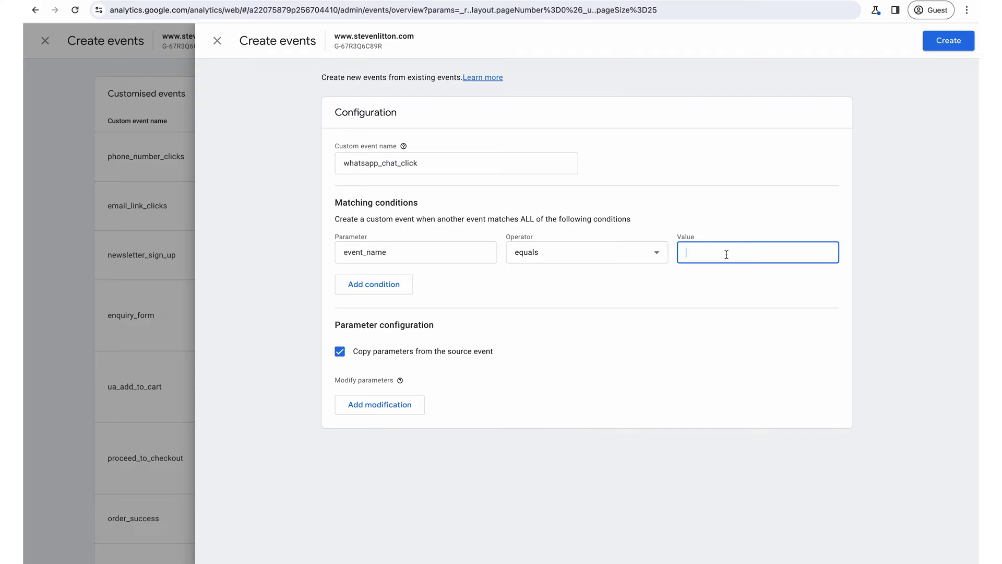
pyautogui.write('click')
pyautogui.click(379, 292)
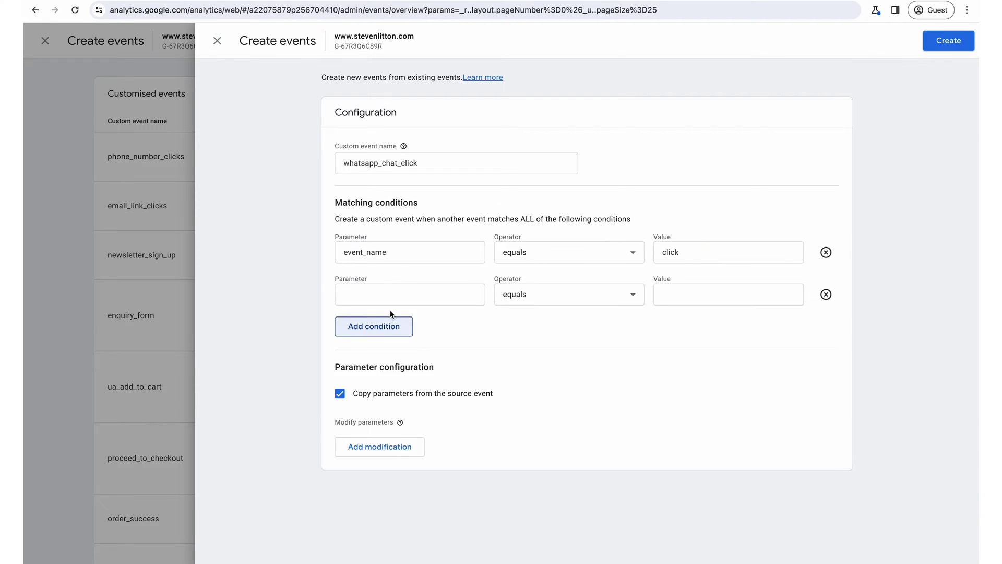
pyautogui.click(364, 296)
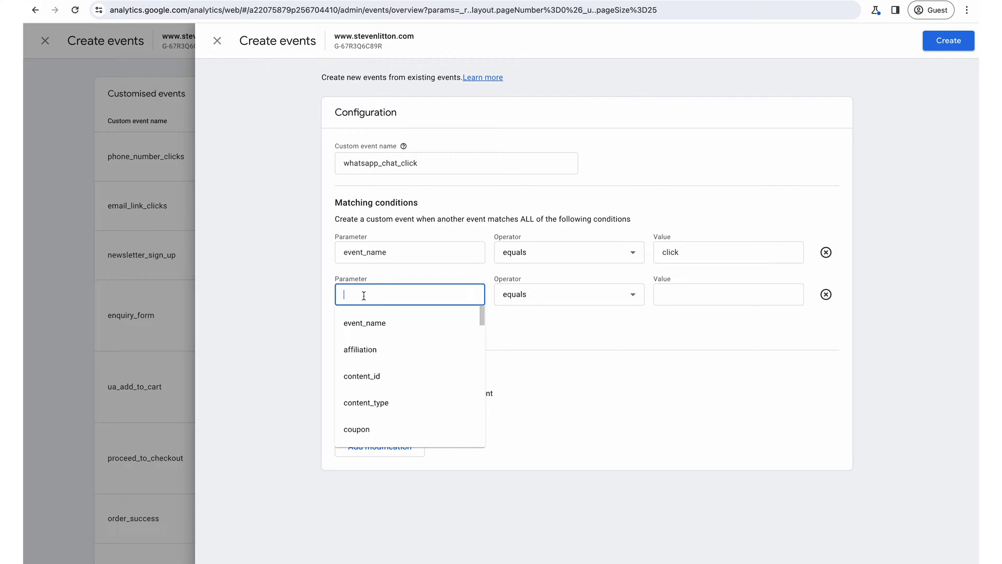
pyautogui.write('link_url')
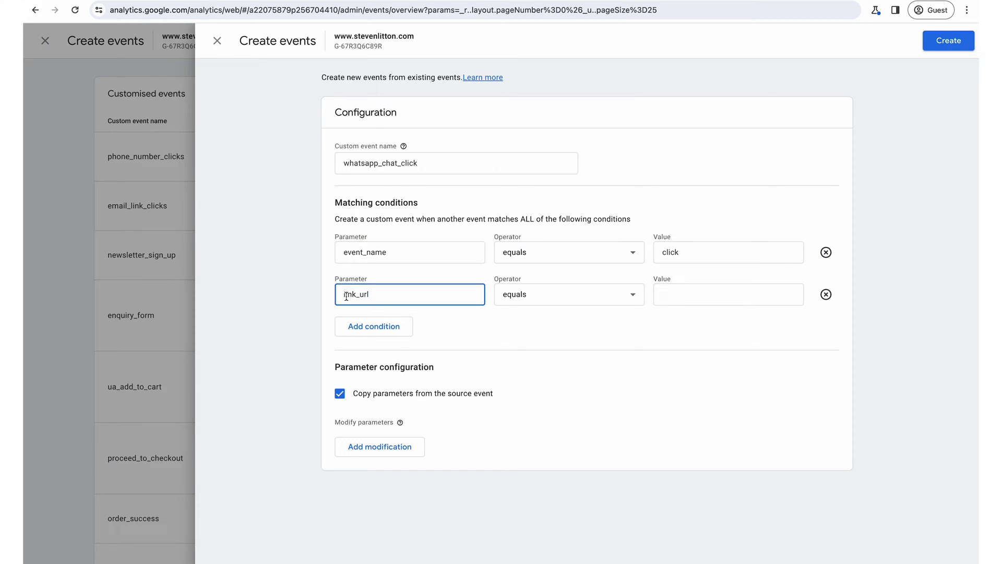
# Set the link_url condition's operator to contains (ignore case)
pyautogui.click(551, 298)
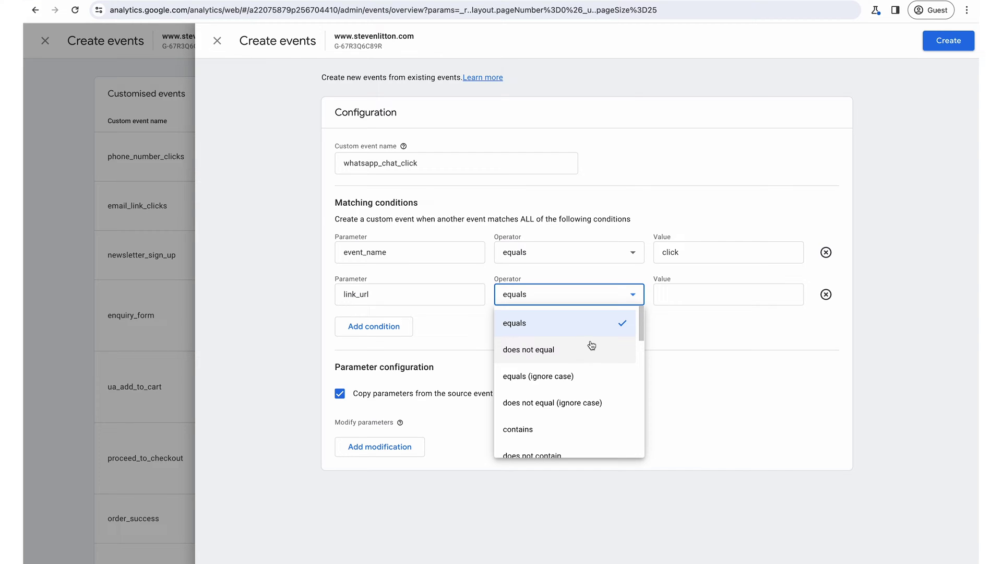
pyautogui.click(517, 435)
pyautogui.click(551, 292)
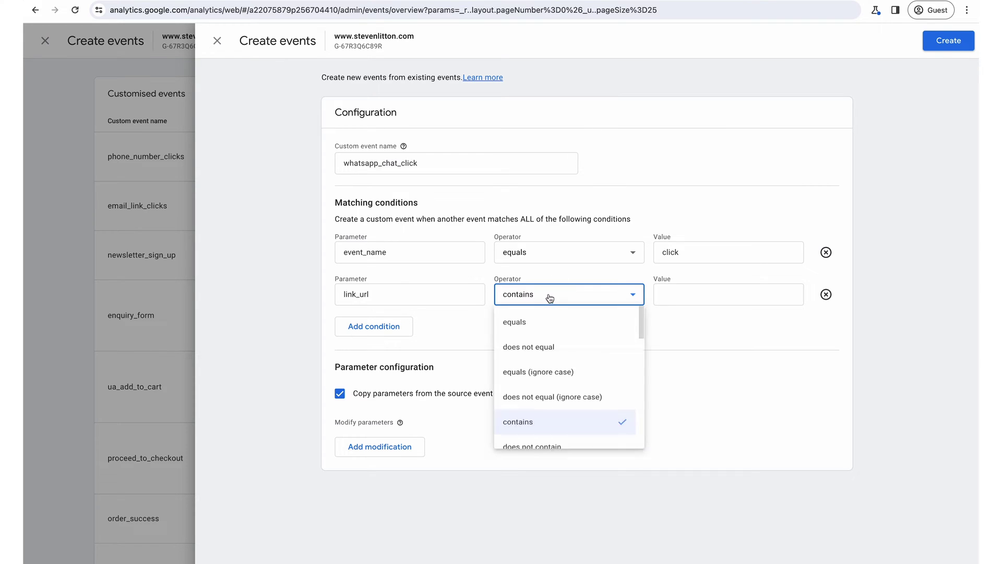
pyautogui.scroll(-1, 555, 409)
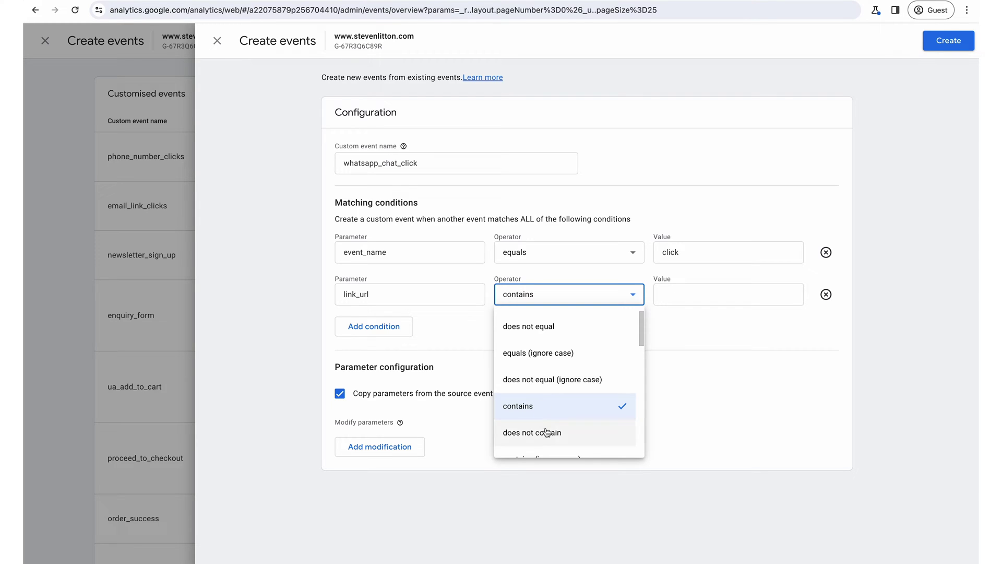
pyautogui.scroll(-2, 522, 425)
pyautogui.click(522, 402)
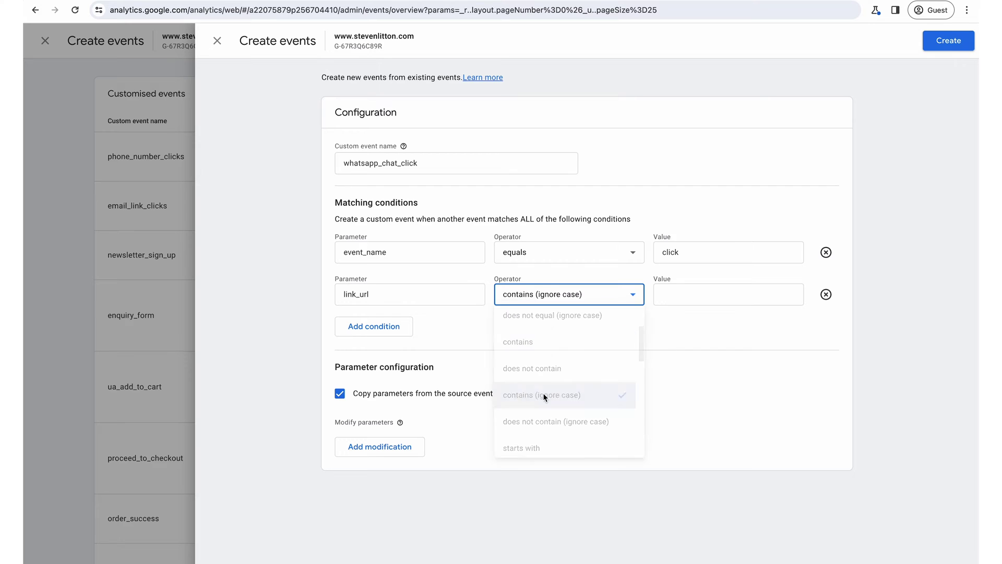
pyautogui.click(687, 298)
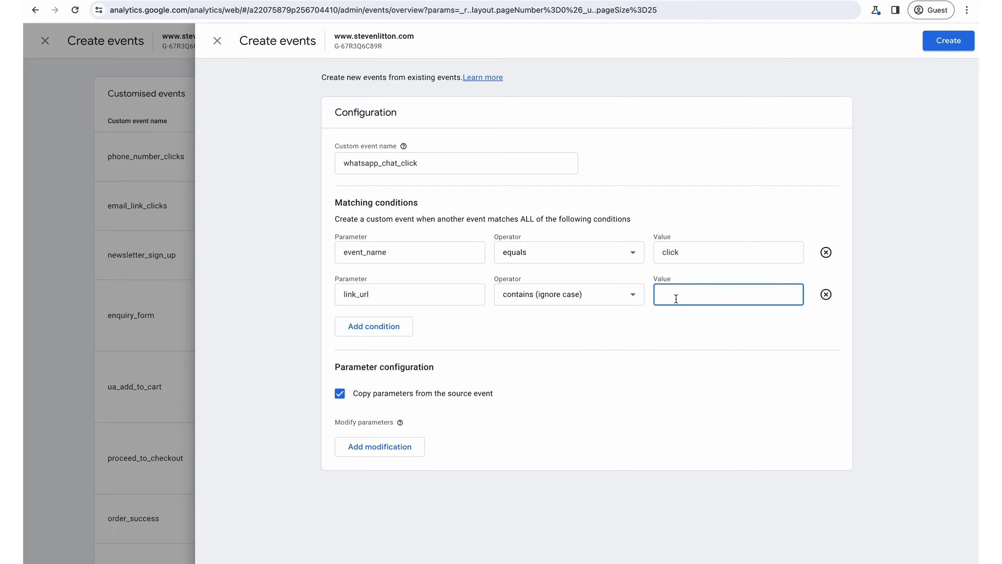
pyautogui.rightClick(676, 299)
pyautogui.click(693, 375)
pyautogui.moveTo(689, 294); pyautogui.dragTo(653, 296)
pyautogui.press('BackSpace')
pyautogui.moveTo(759, 294)
pyautogui.mouseDown()
pyautogui.moveTo(658, 295)
pyautogui.moveTo(752, 294)
pyautogui.mouseUp()
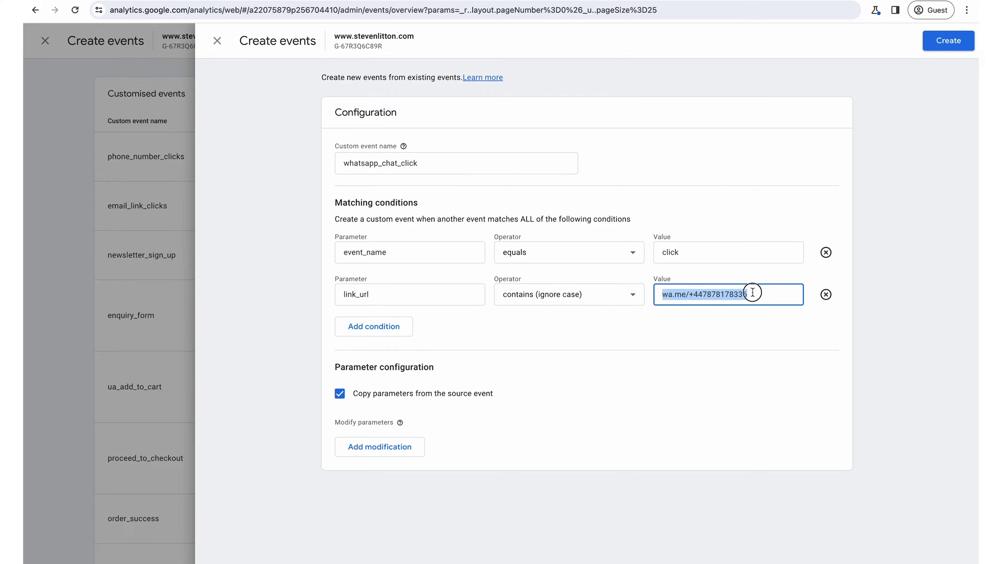
pyautogui.click(710, 328)
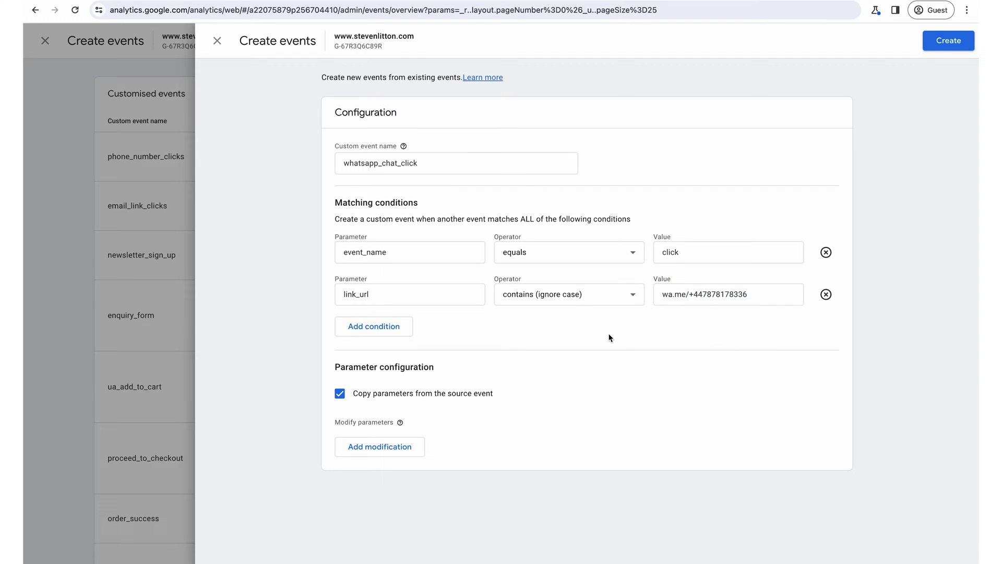
# Create whatsapp_chat_click, check its row in Customised events, close the panel, and open an Incognito window
pyautogui.click(939, 41)
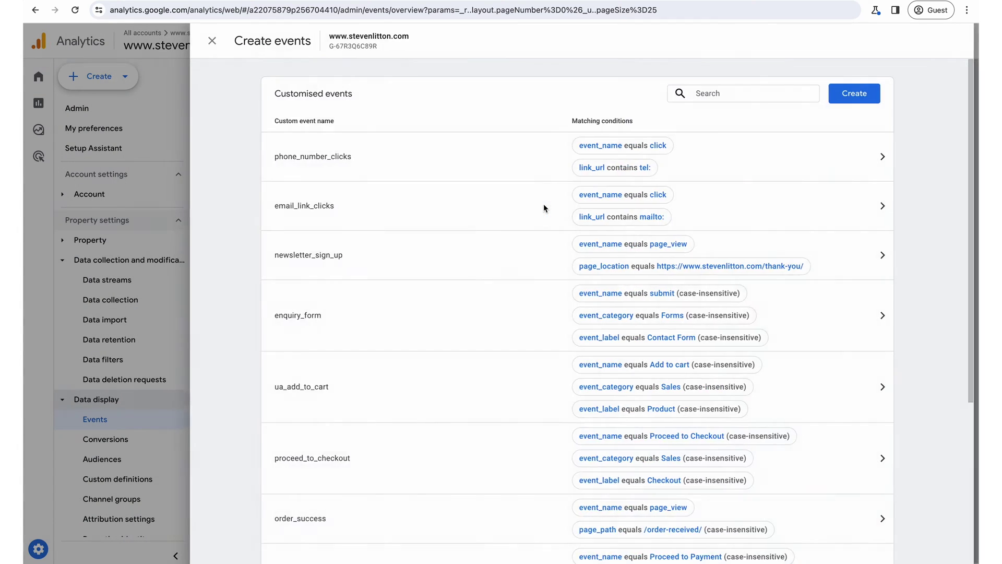
pyautogui.scroll(-5, 436, 262)
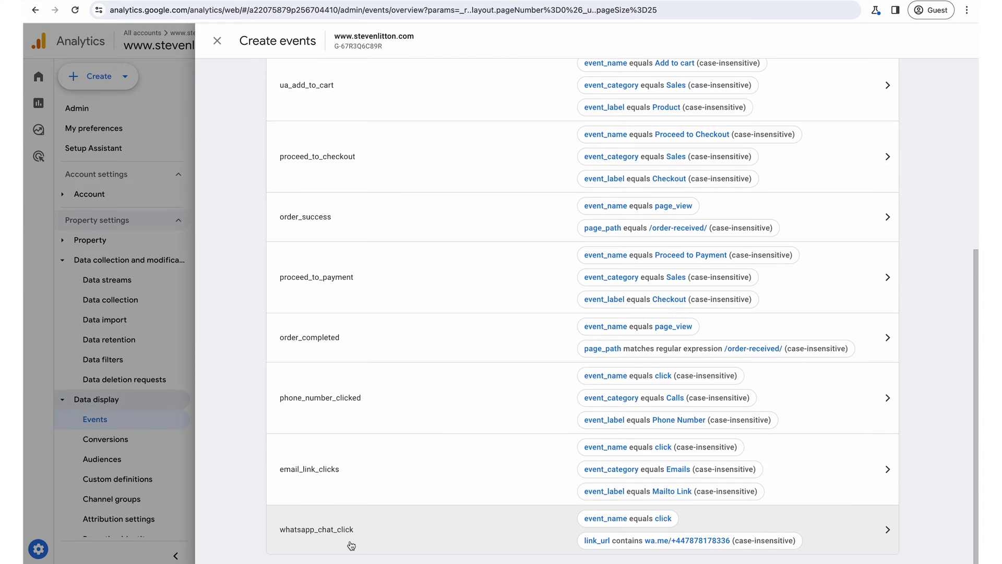
pyautogui.click(218, 41)
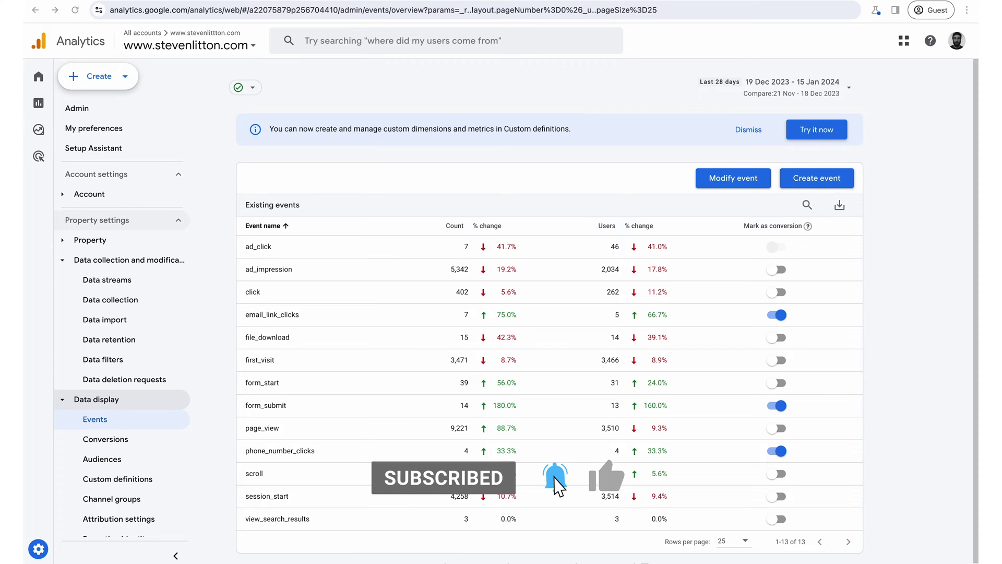
pyautogui.hotkey('ctrl', 'shift', 'n')
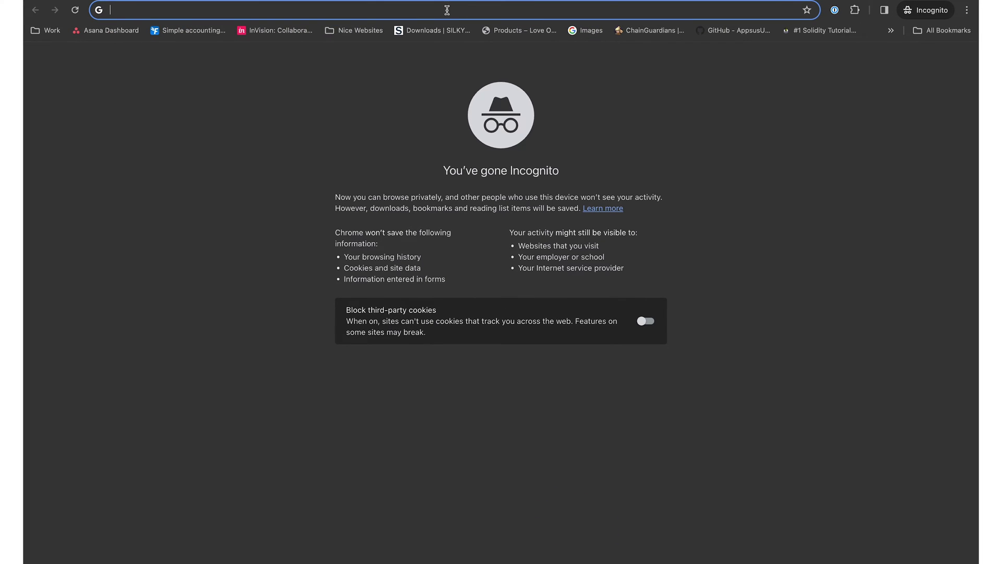
# Load stevenlitton.com in Incognito, click the footer WhatsApp icon as a test, then return to Analytics
pyautogui.write('steve')
pyautogui.press('Return')
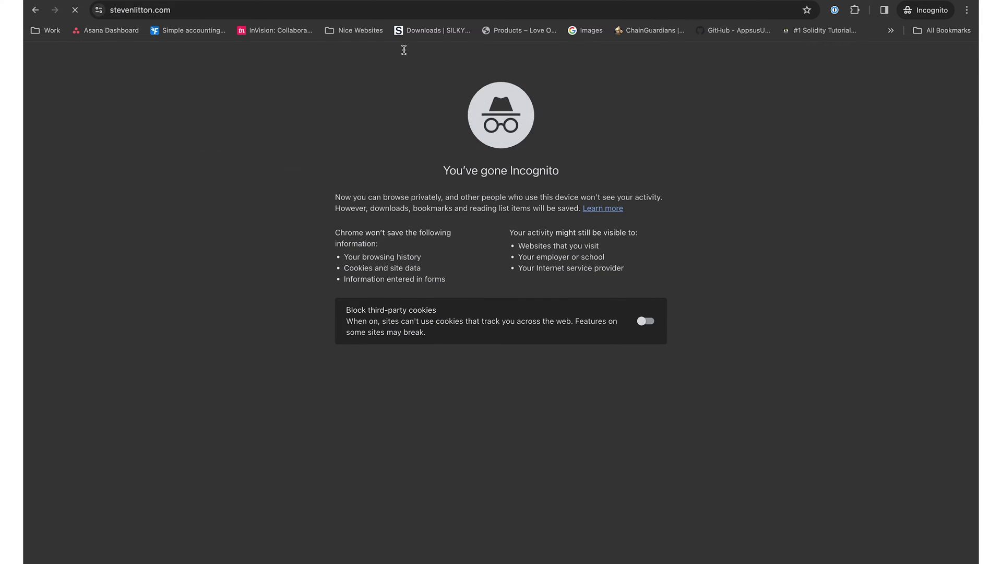
pyautogui.scroll(-10, 358, 204)
pyautogui.scroll(-15, 358, 204)
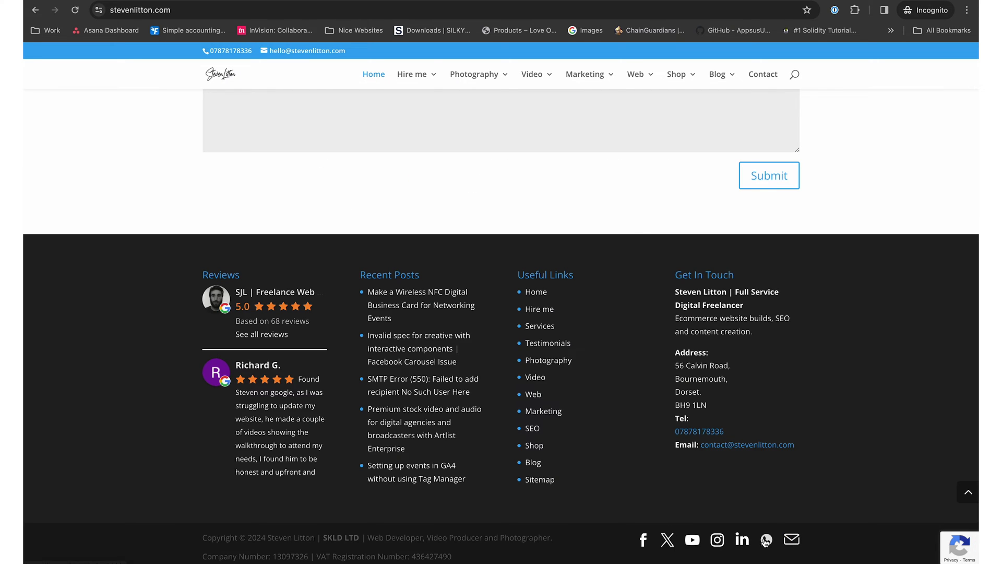
pyautogui.click(767, 540)
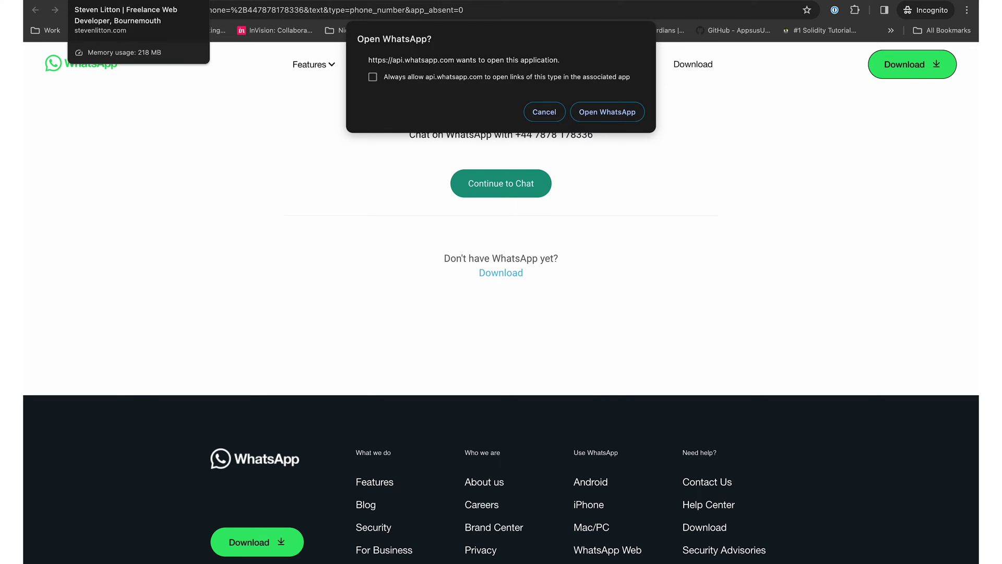
pyautogui.hotkey('ctrl', 'Left')
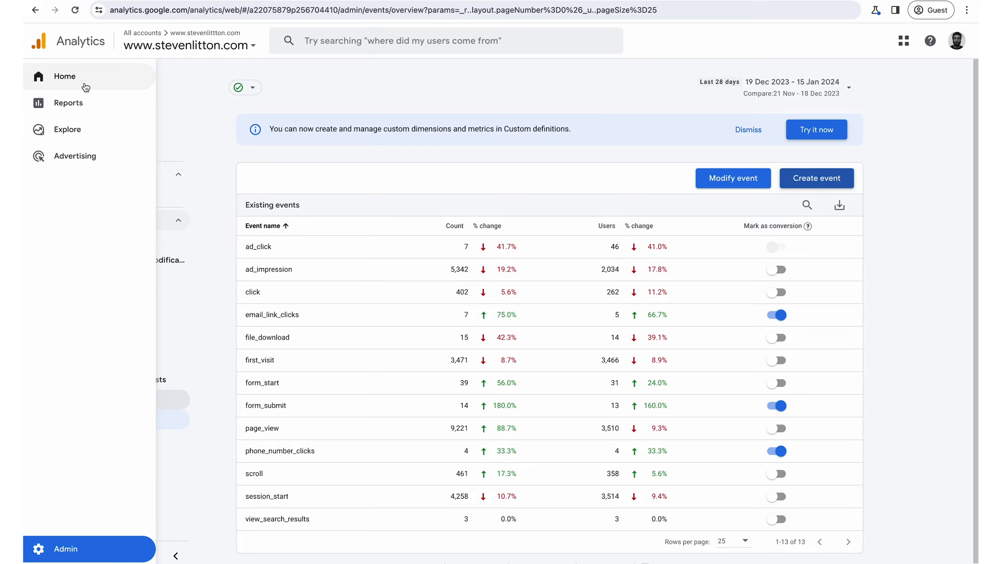
# Go to Home, then Reports, and open the Realtime overview report
pyautogui.moveTo(40, 78)
pyautogui.click(47, 81)
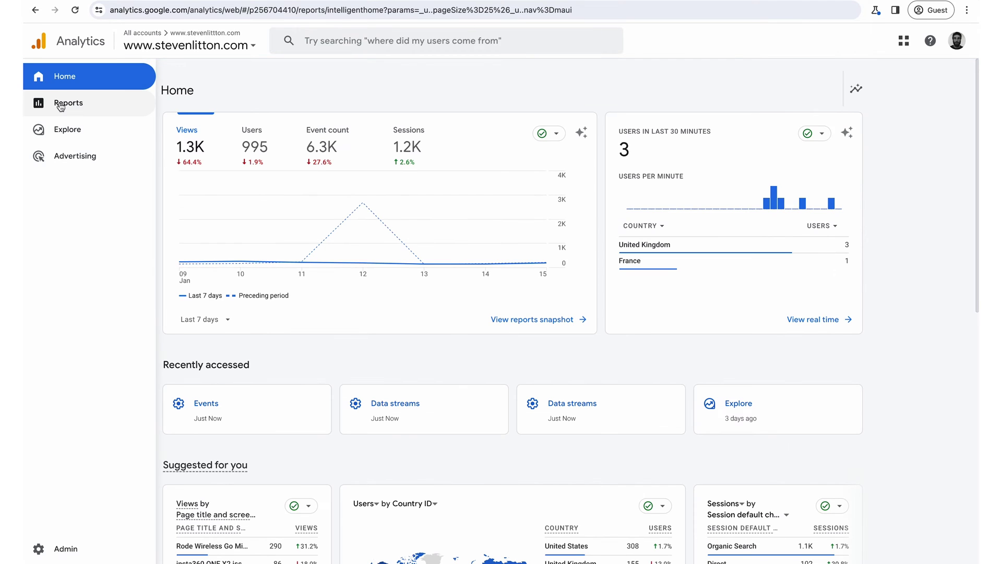
pyautogui.click(51, 103)
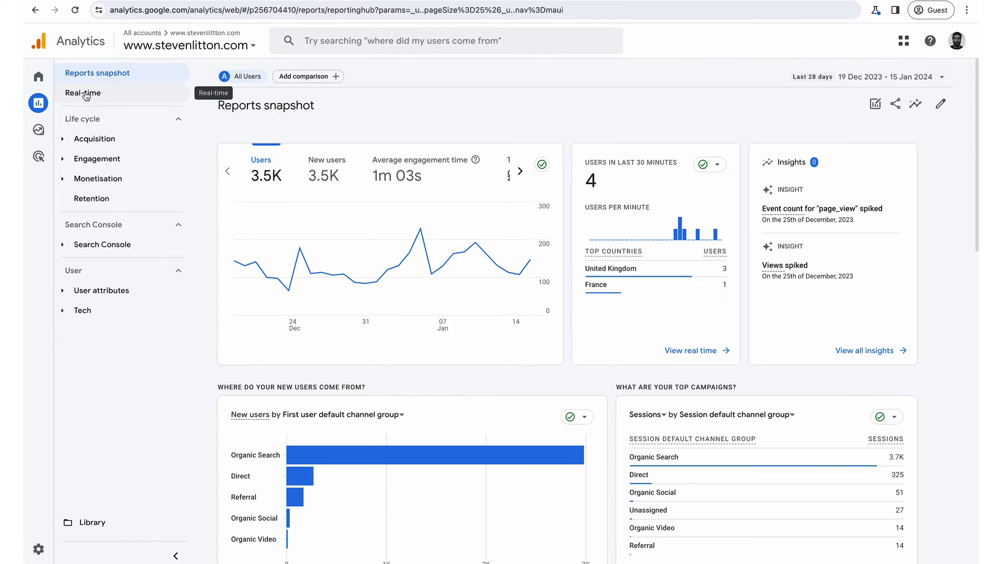
pyautogui.click(93, 97)
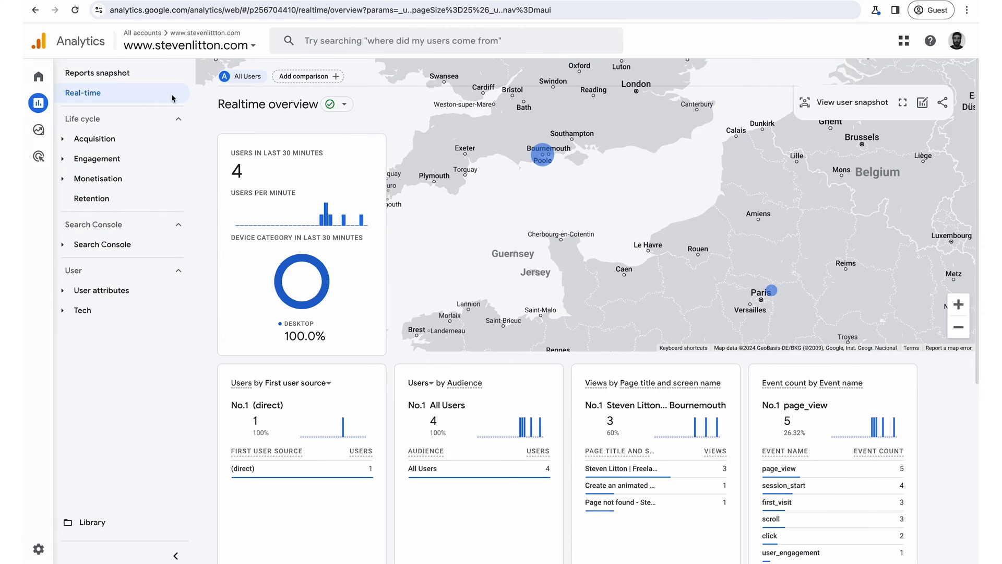
pyautogui.scroll(-5, 427, 397)
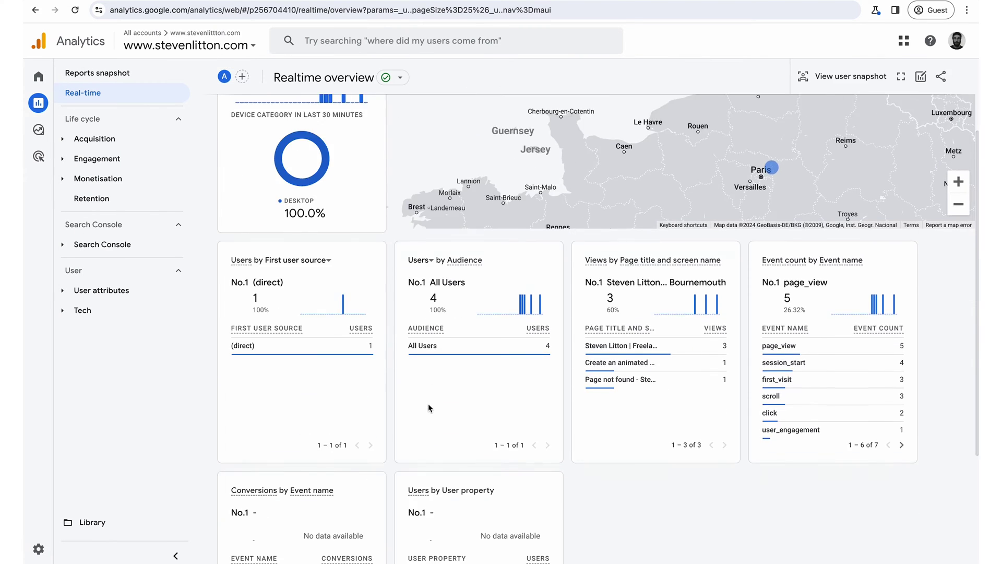
pyautogui.scroll(-1, 429, 407)
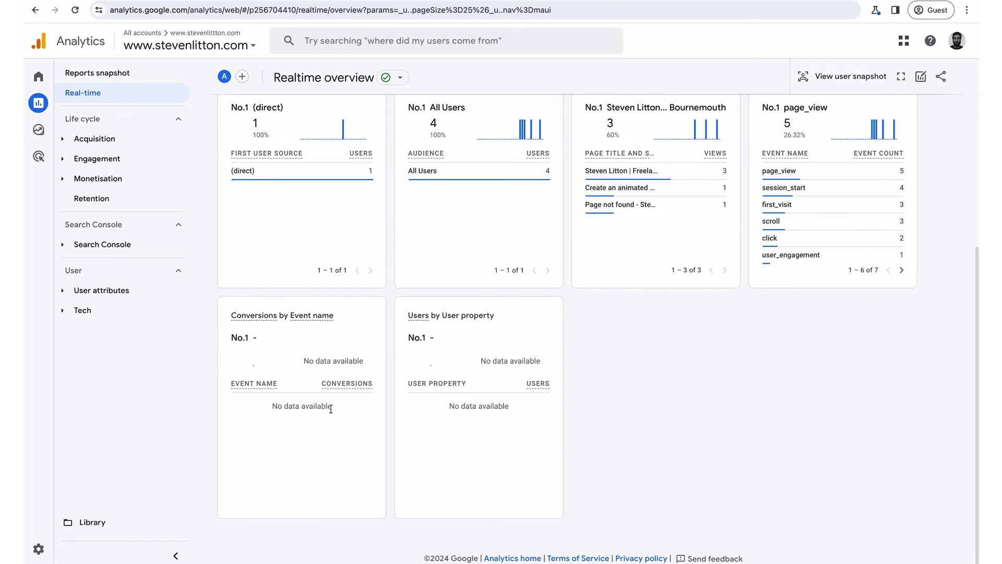
pyautogui.scroll(2, 505, 354)
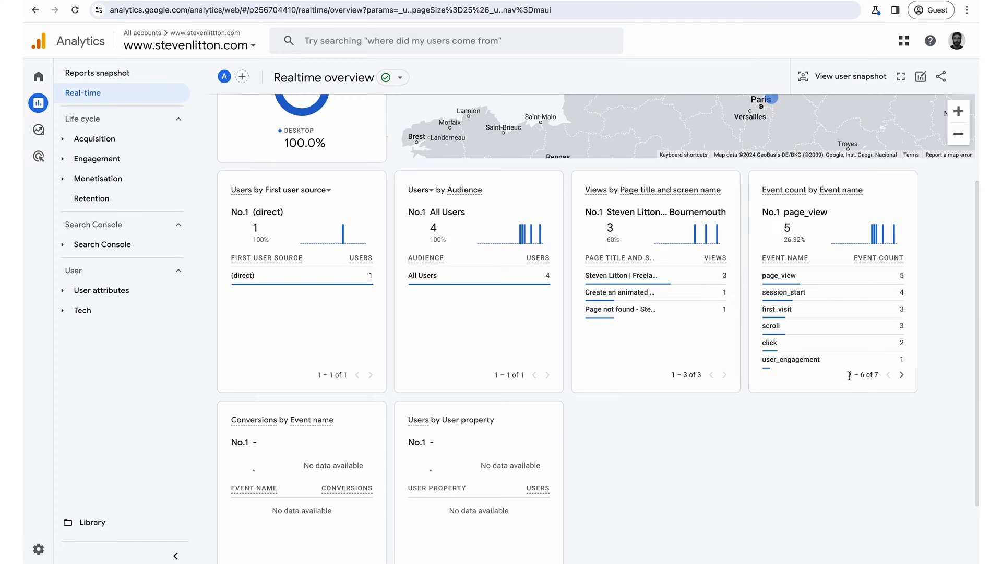
pyautogui.moveTo(848, 374); pyautogui.dragTo(871, 374)
pyautogui.click(870, 374)
pyautogui.click(902, 375)
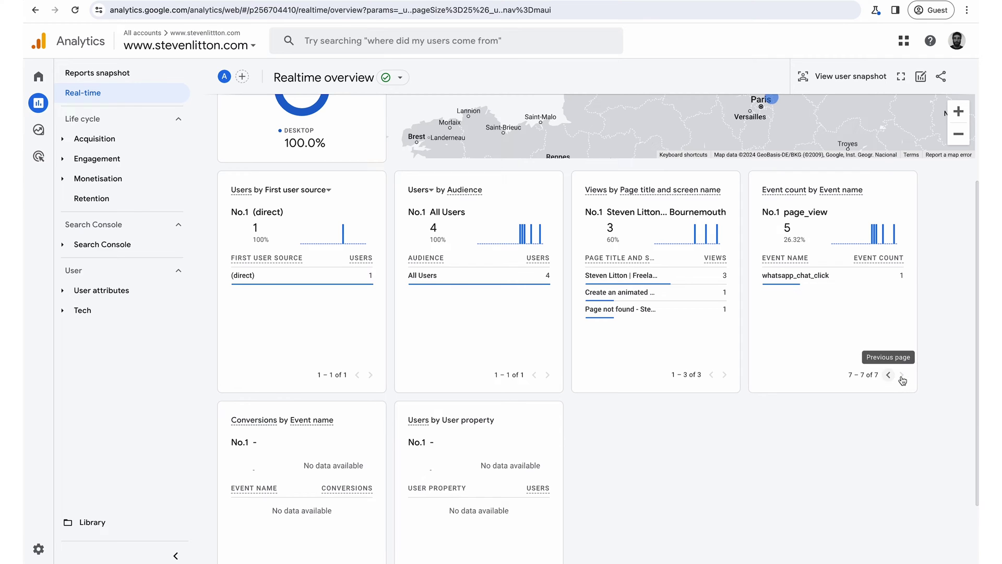
pyautogui.moveTo(757, 281); pyautogui.dragTo(838, 279)
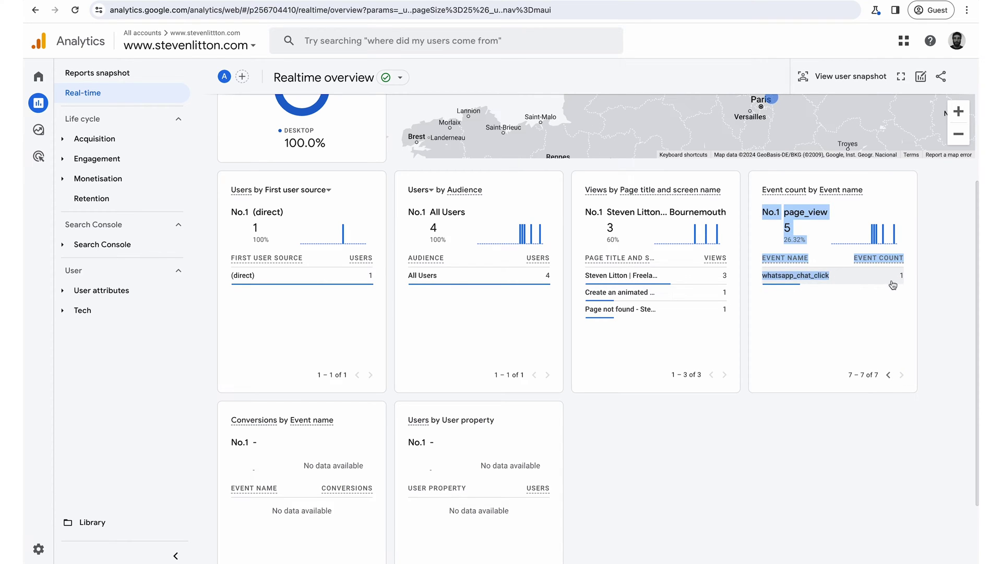
pyautogui.click(837, 277)
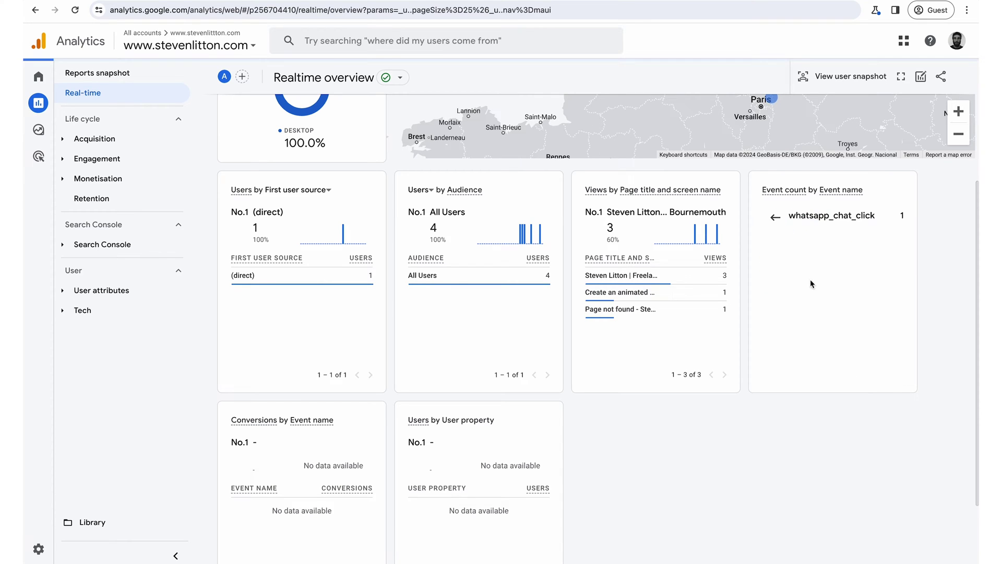
pyautogui.click(778, 219)
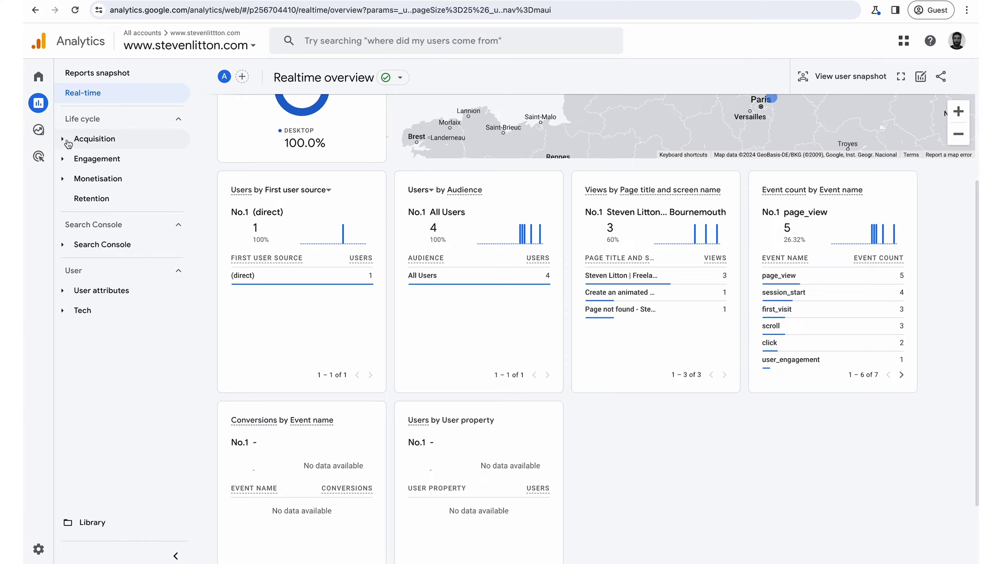
# Expand Engagement in the Reports sidebar, open Events, and scroll to the 28-day event table
pyautogui.click(63, 180)
pyautogui.click(64, 159)
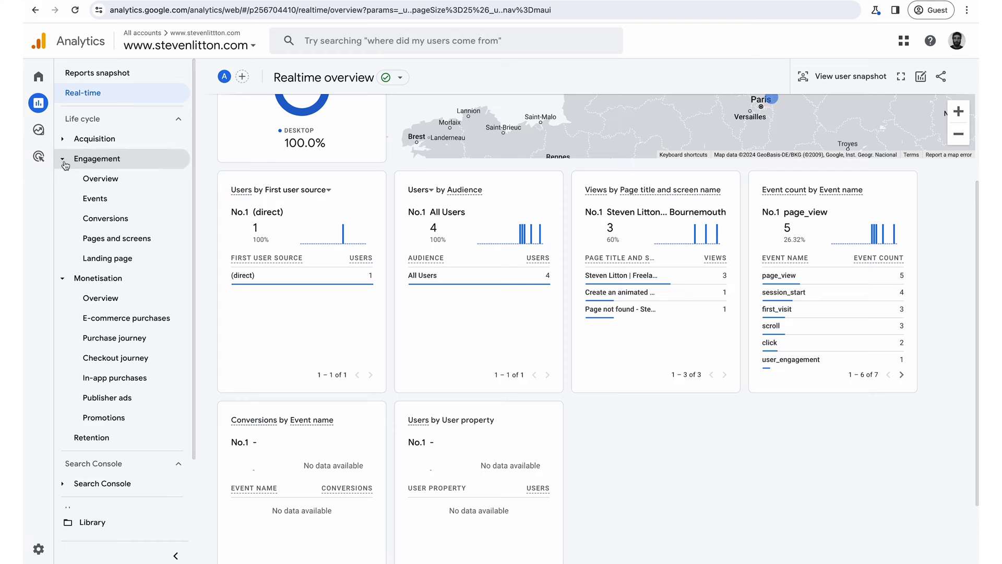
pyautogui.click(96, 199)
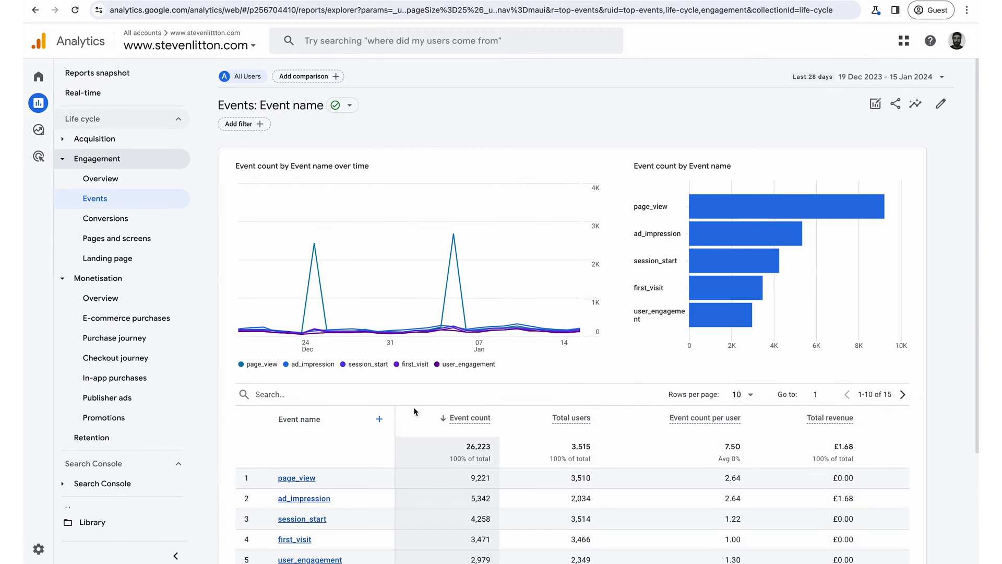
pyautogui.scroll(-3, 414, 409)
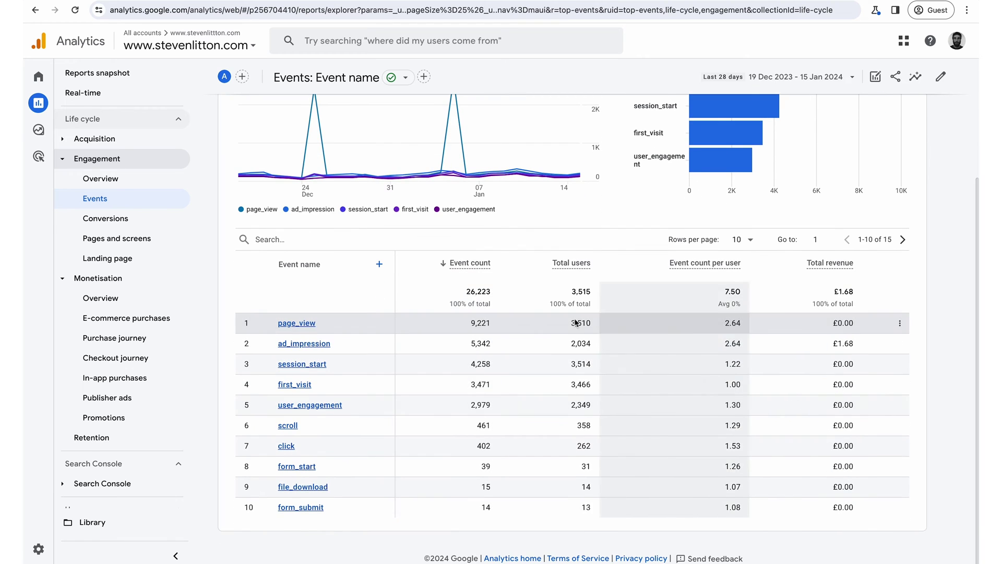